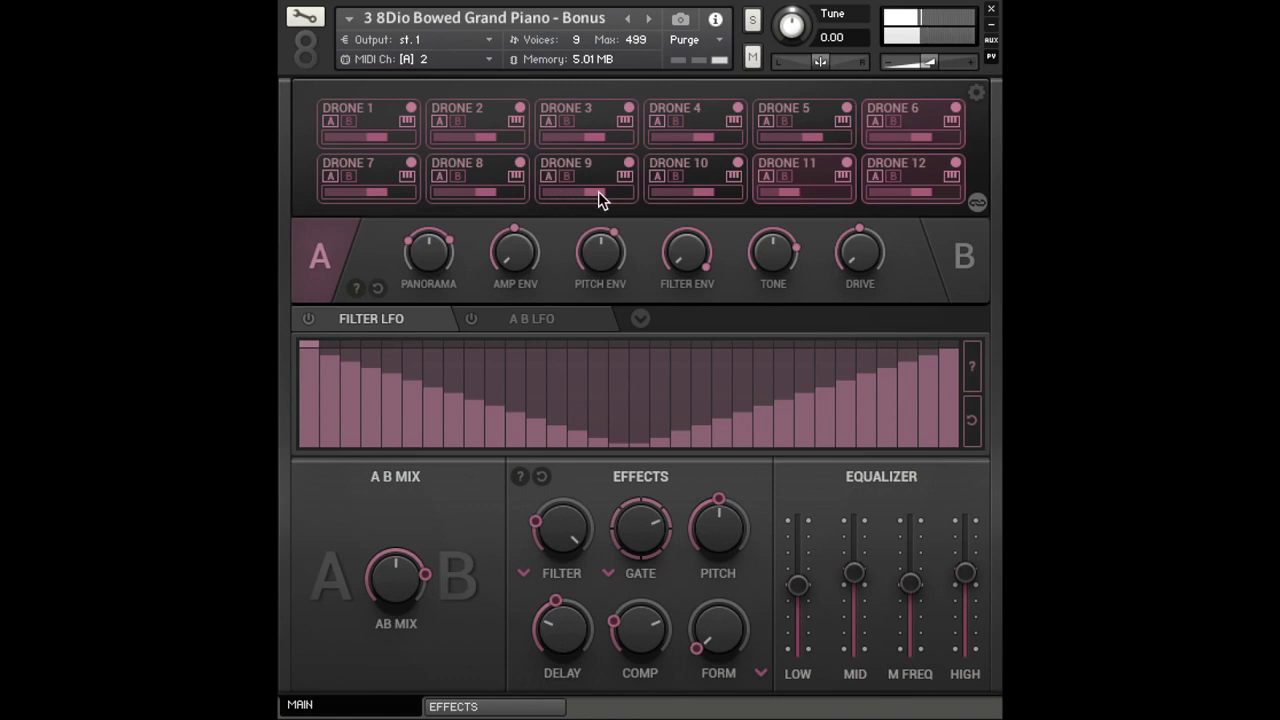
# - Randomize which drone slots are active in the Bonus drone instrument
pyautogui.click(979, 203)
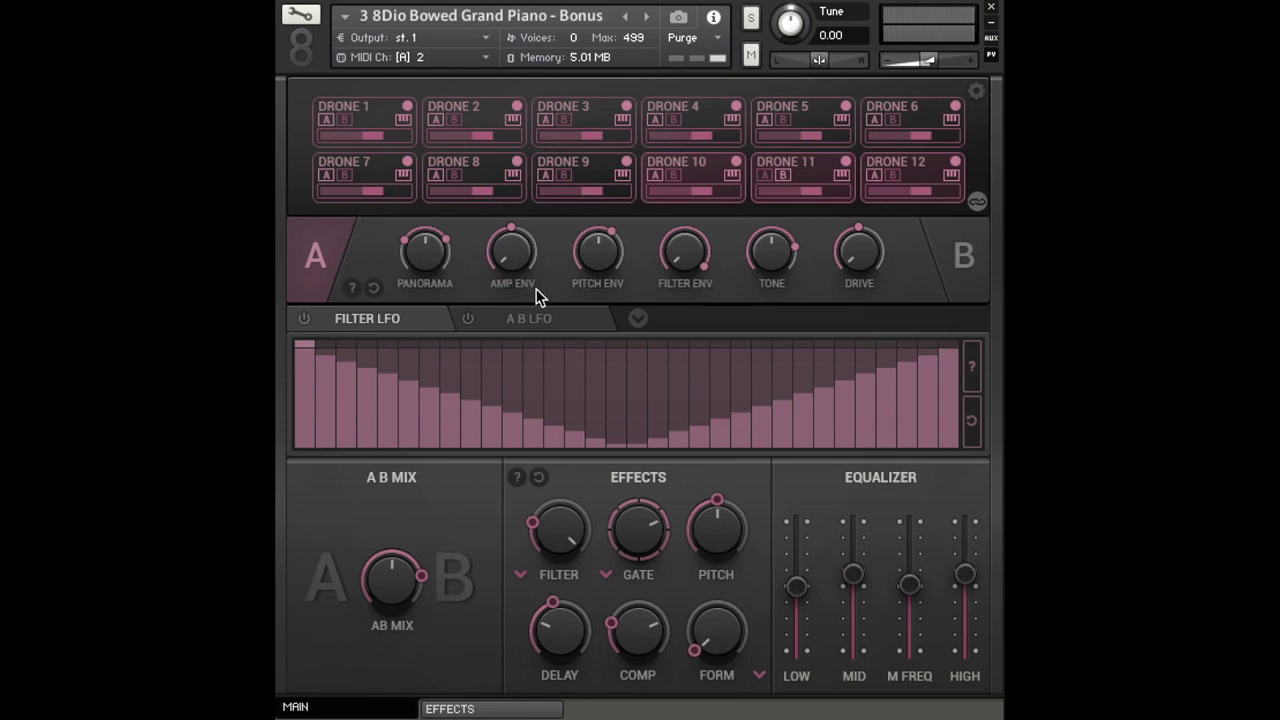
# - Randomize layer A's settings, then layer B's panorama, envelope, tone and drive
pyautogui.click(353, 289)
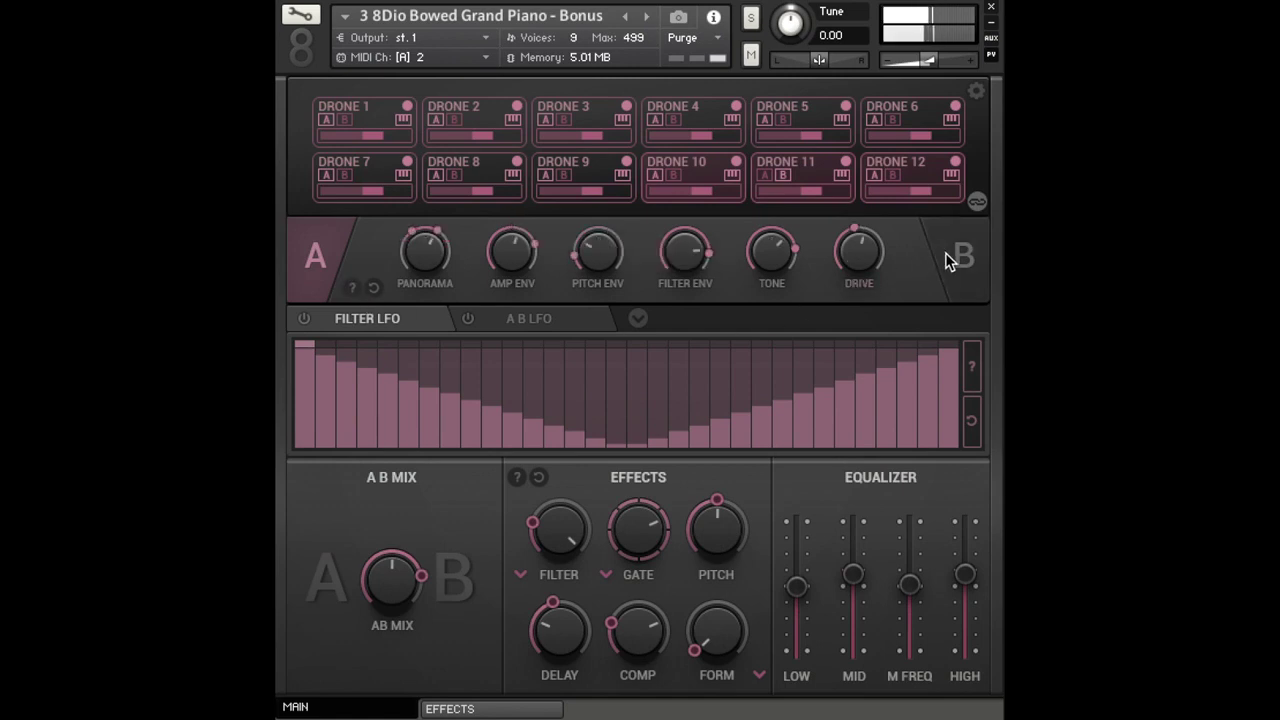
pyautogui.click(948, 260)
pyautogui.click(352, 289)
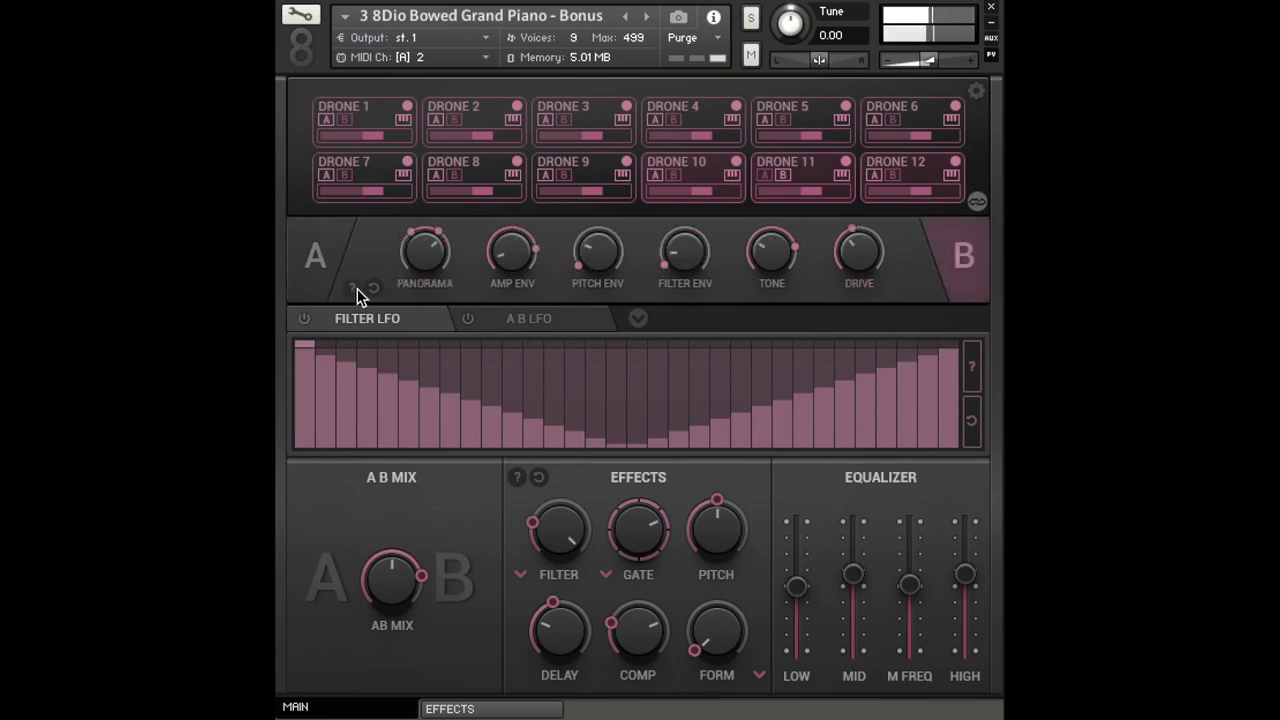
pyautogui.click(357, 288)
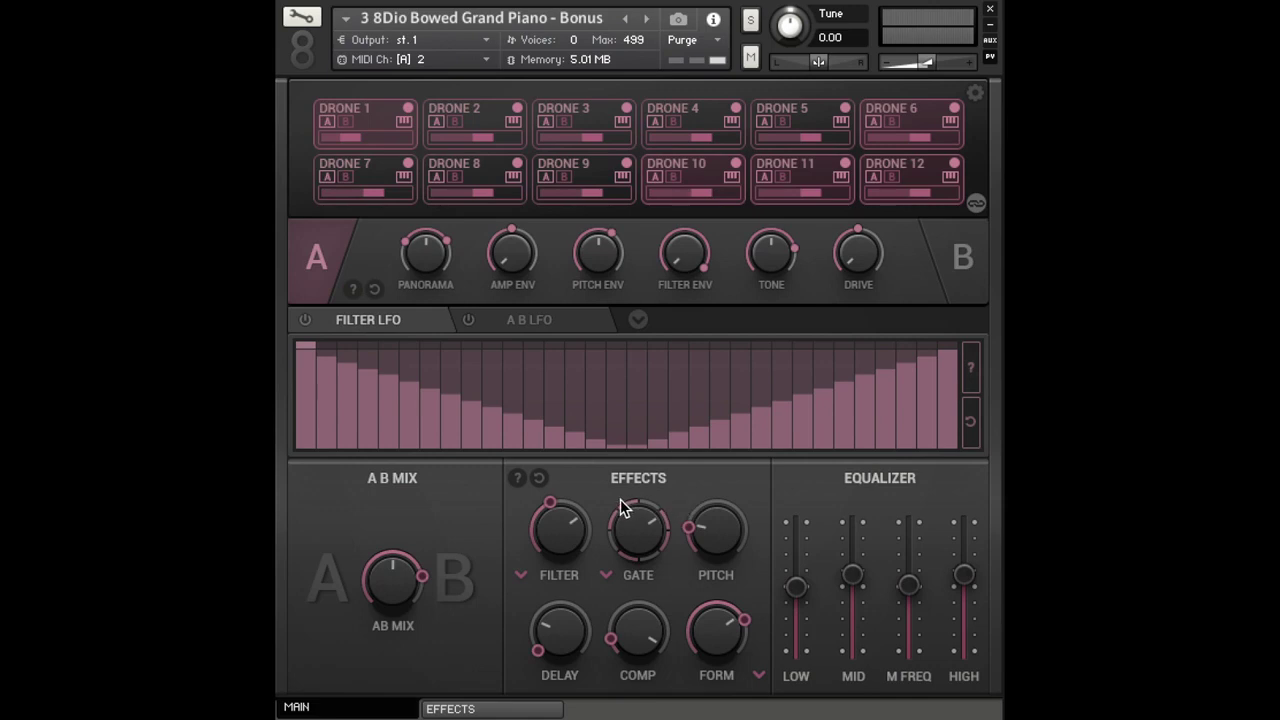
# - Roll five random combinations of filter, gate, pitch, delay, comp and form effects
pyautogui.click(517, 480)
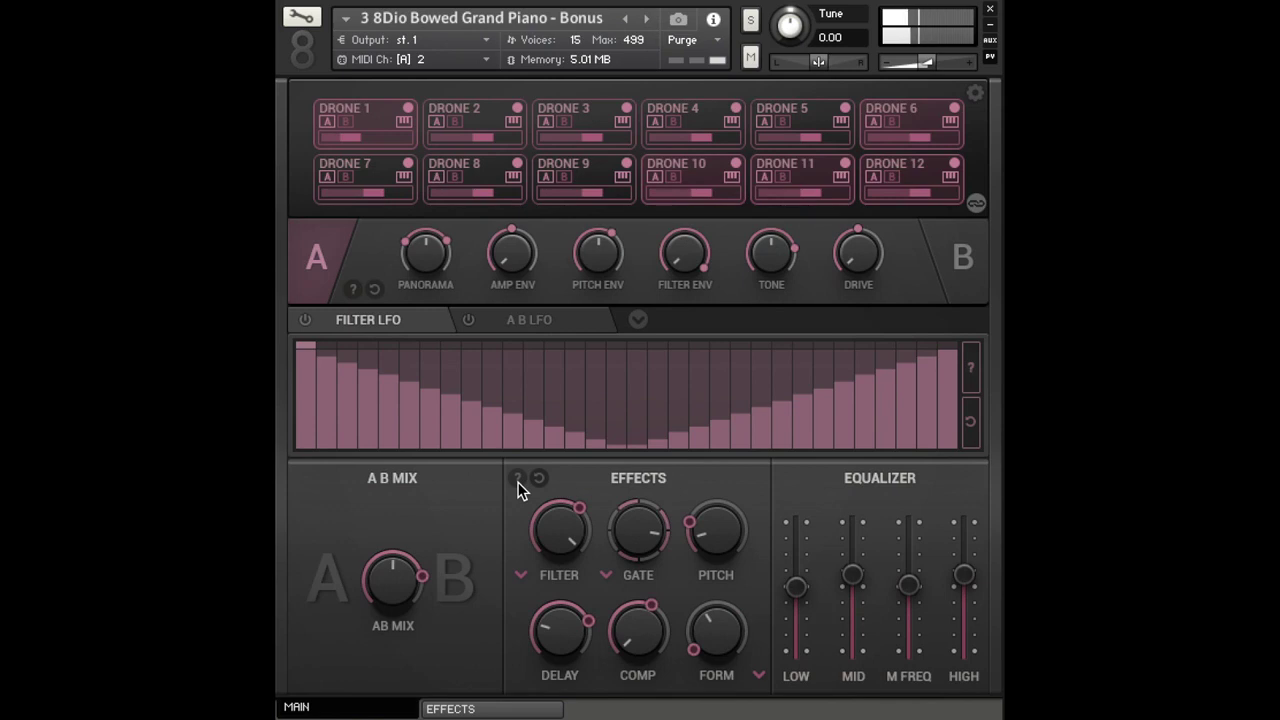
pyautogui.click(517, 481)
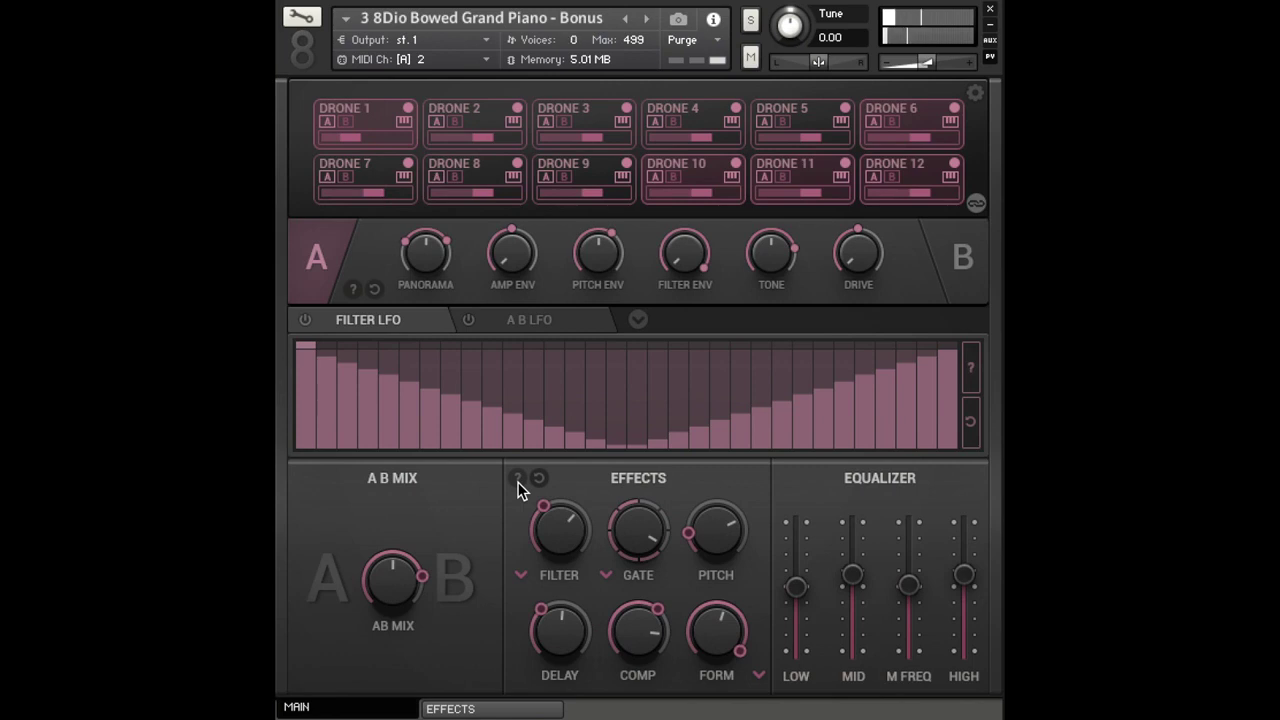
pyautogui.click(517, 481)
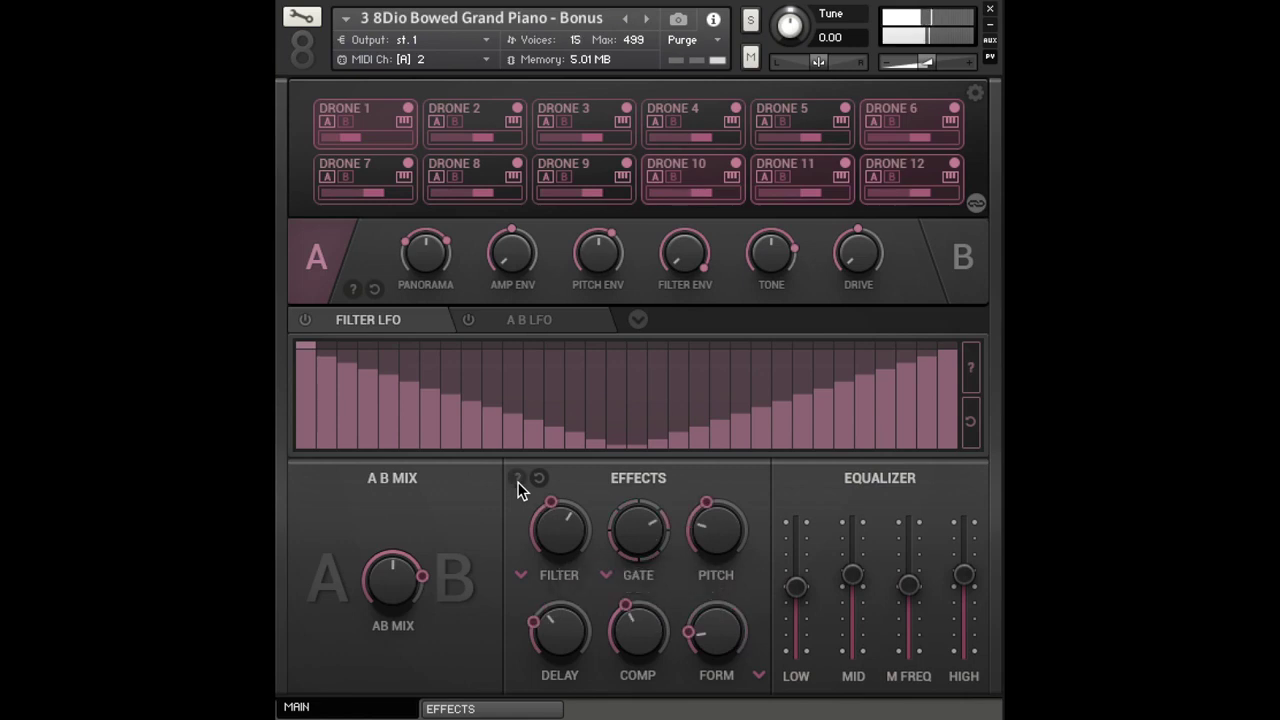
pyautogui.click(518, 481)
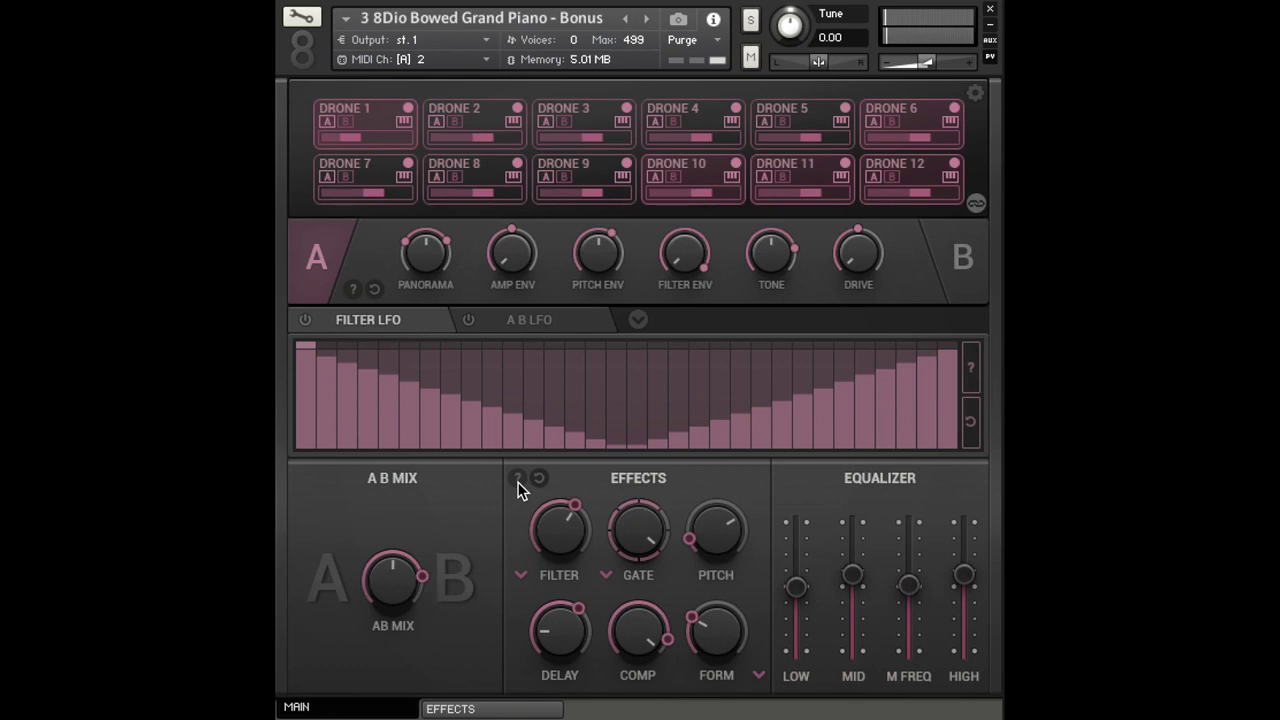
pyautogui.click(518, 481)
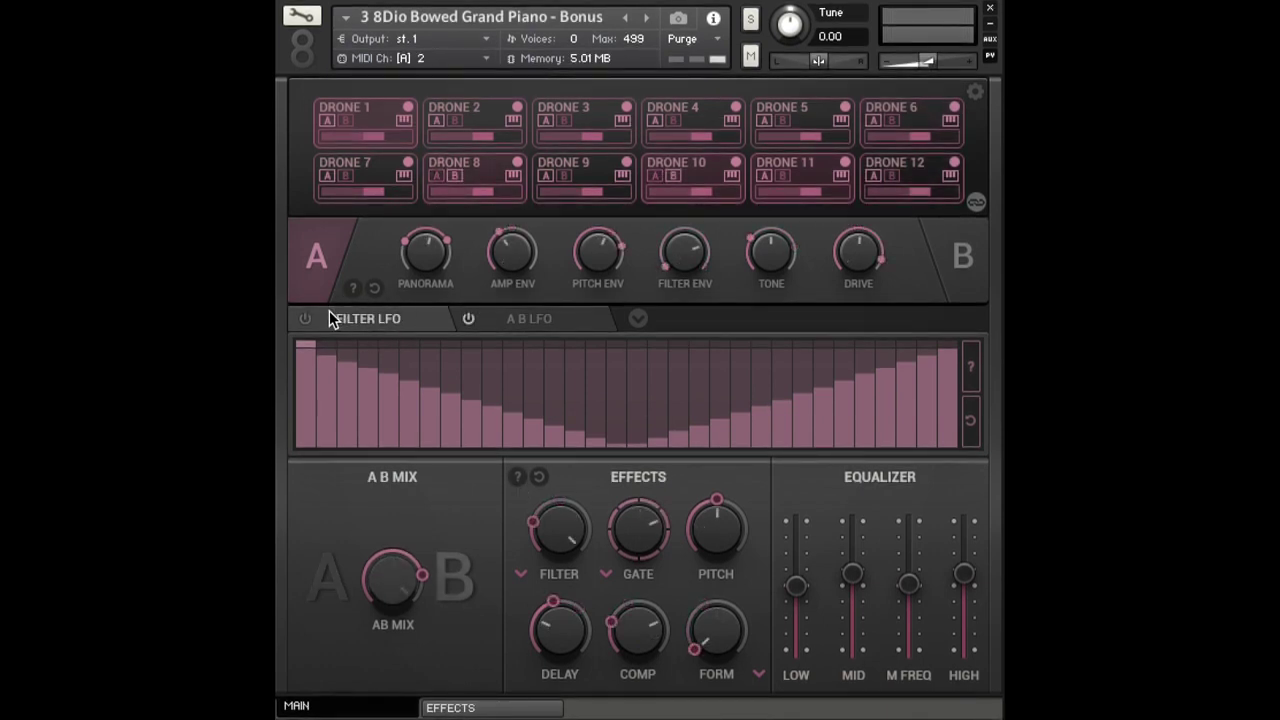
# - Enable the Filter LFO, randomize its step pattern and set its rate to 32nd
pyautogui.click(306, 320)
pyautogui.moveTo(311, 358)
pyautogui.mouseDown()
pyautogui.moveTo(343, 362)
pyautogui.moveTo(389, 445)
pyautogui.moveTo(419, 454)
pyautogui.moveTo(477, 365)
pyautogui.moveTo(536, 419)
pyautogui.moveTo(580, 412)
pyautogui.moveTo(628, 351)
pyautogui.moveTo(681, 443)
pyautogui.moveTo(724, 387)
pyautogui.moveTo(789, 355)
pyautogui.moveTo(828, 426)
pyautogui.moveTo(889, 403)
pyautogui.moveTo(920, 344)
pyautogui.moveTo(971, 455)
pyautogui.mouseUp()
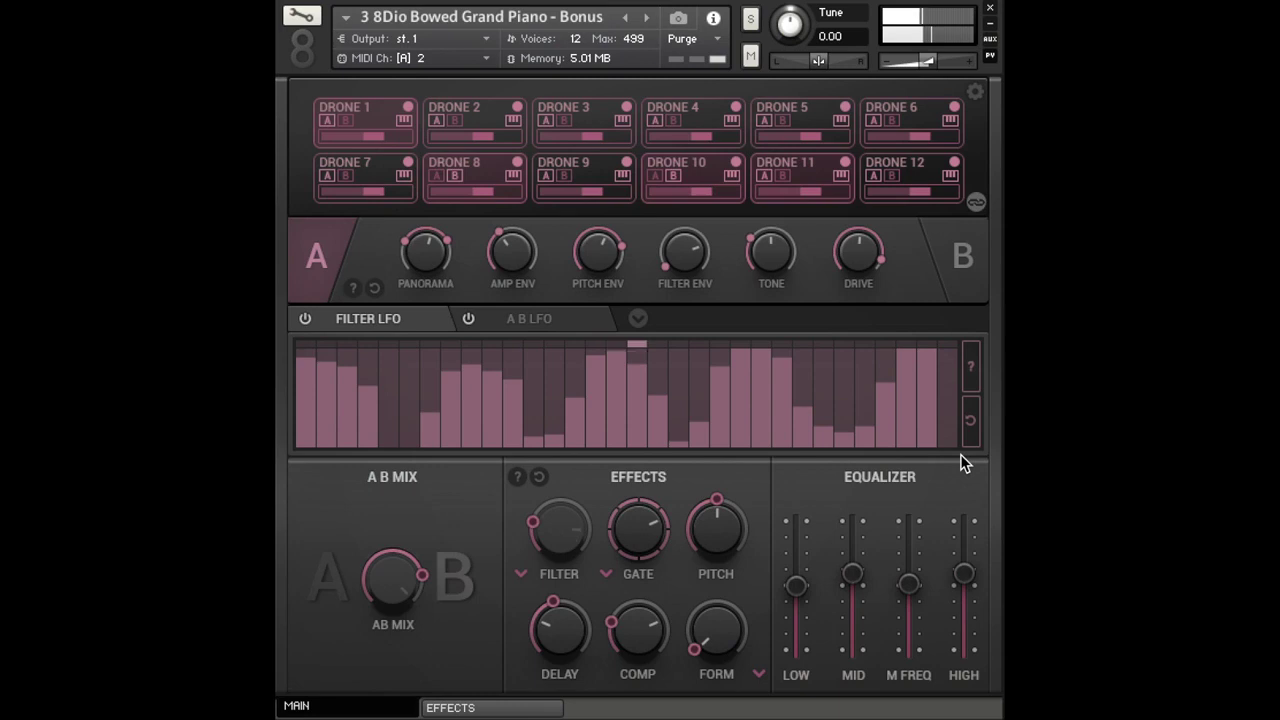
pyautogui.click(968, 376)
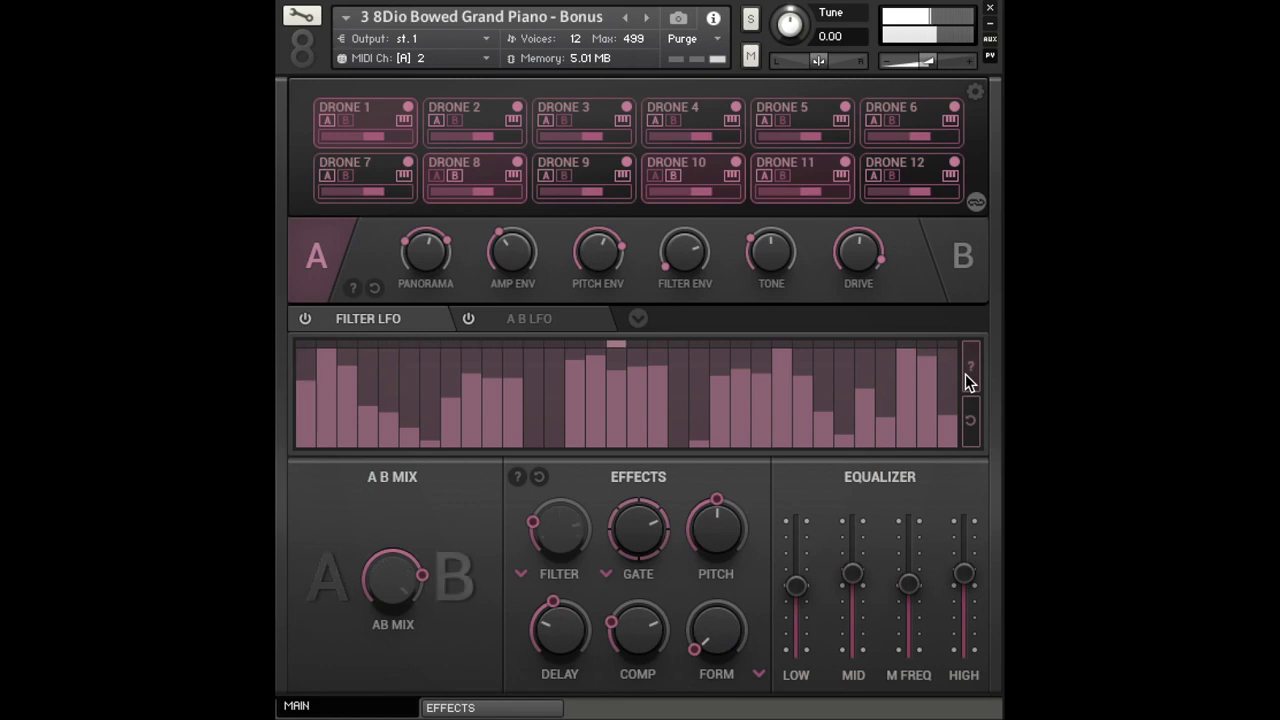
pyautogui.click(968, 376)
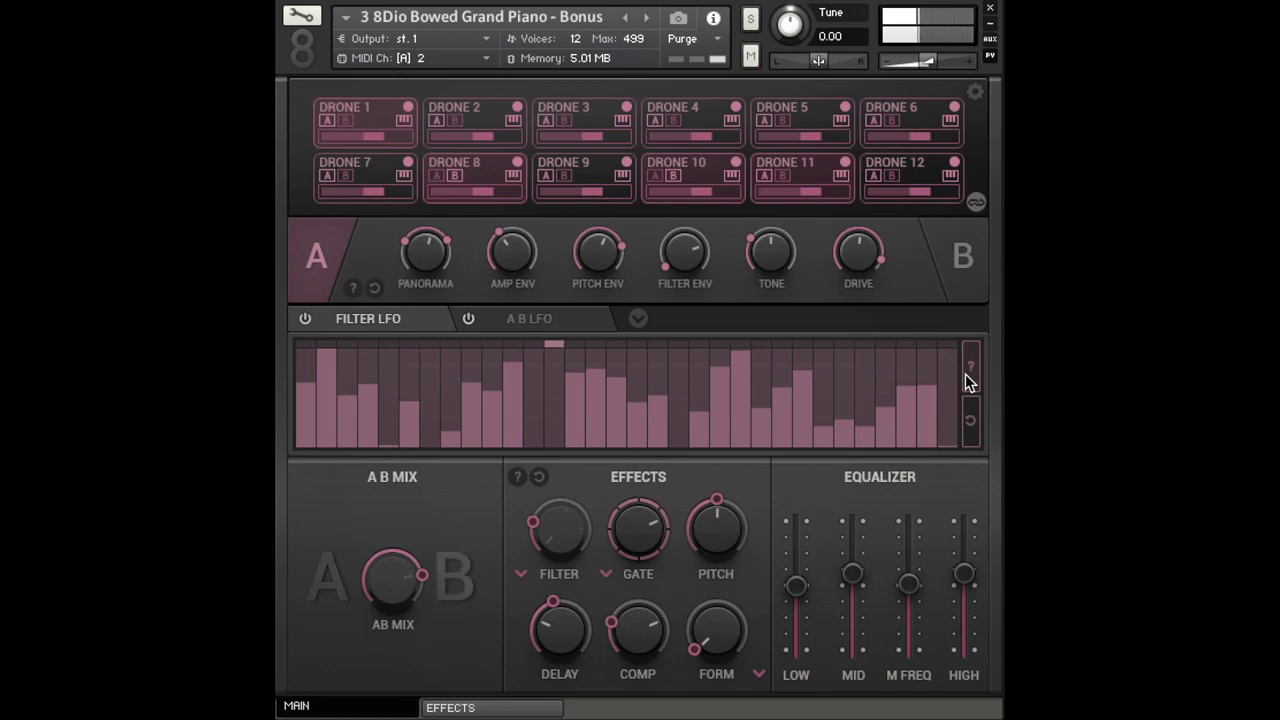
pyautogui.click(636, 320)
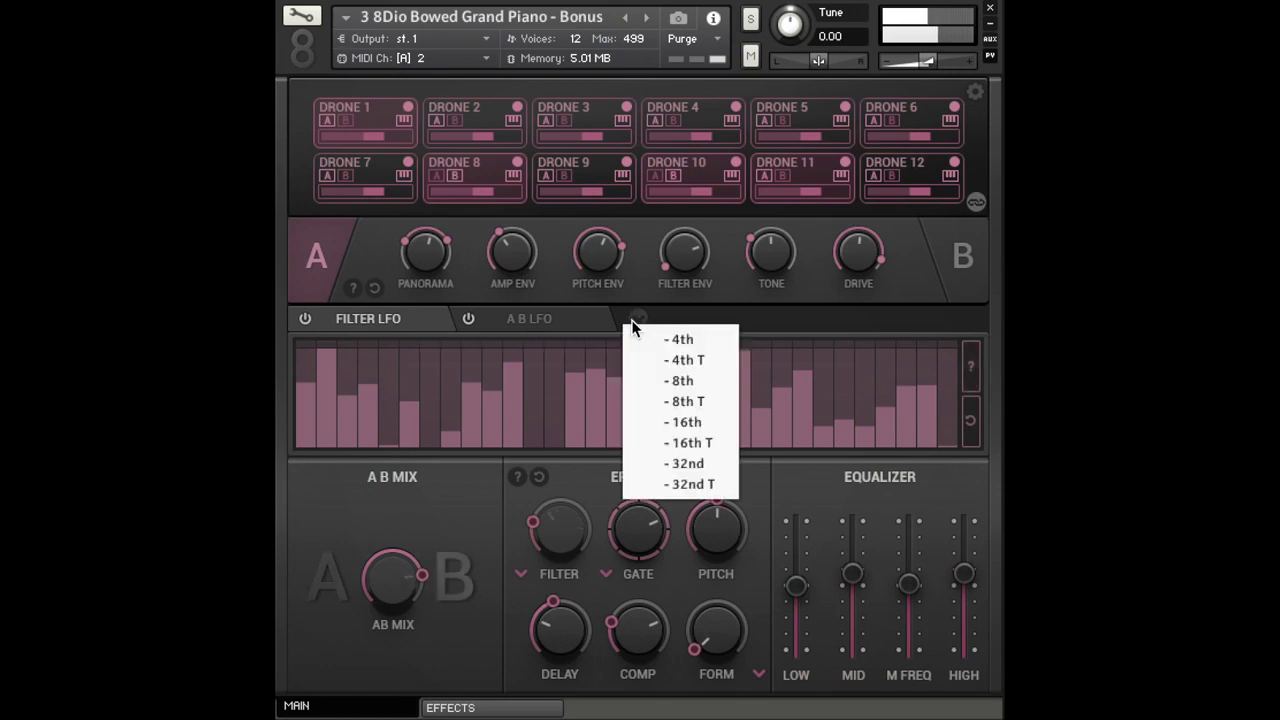
pyautogui.click(686, 464)
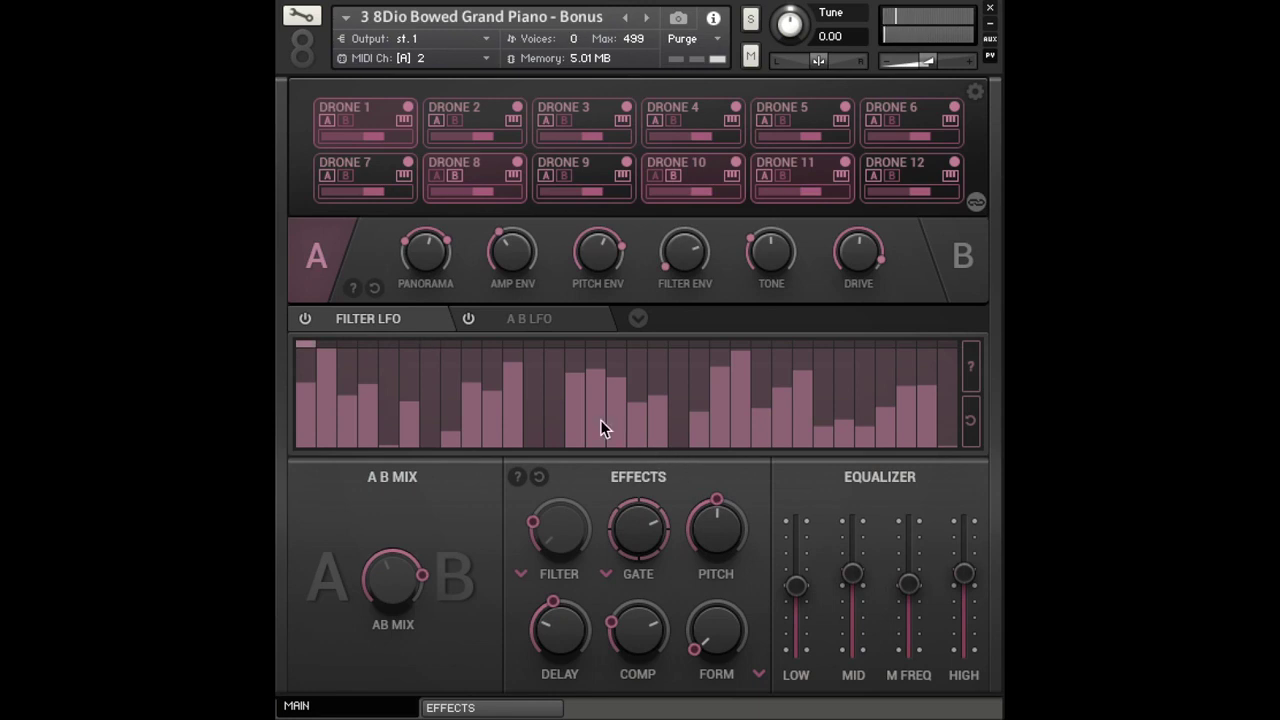
# - Redraw and randomize the A B LFO steps, then reset them to a triangle
pyautogui.click(527, 318)
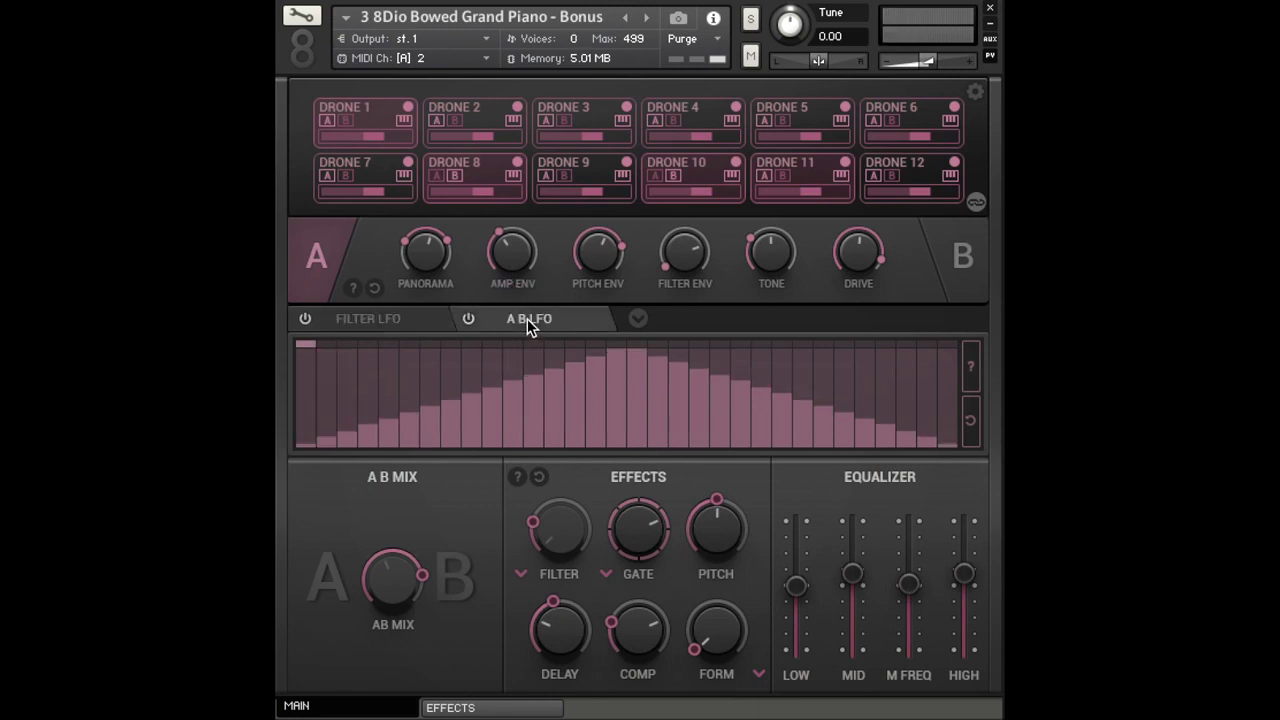
pyautogui.moveTo(337, 354)
pyautogui.mouseDown()
pyautogui.moveTo(426, 427)
pyautogui.moveTo(520, 404)
pyautogui.moveTo(606, 348)
pyautogui.moveTo(680, 439)
pyautogui.moveTo(740, 435)
pyautogui.moveTo(821, 361)
pyautogui.moveTo(903, 404)
pyautogui.moveTo(957, 447)
pyautogui.mouseUp()
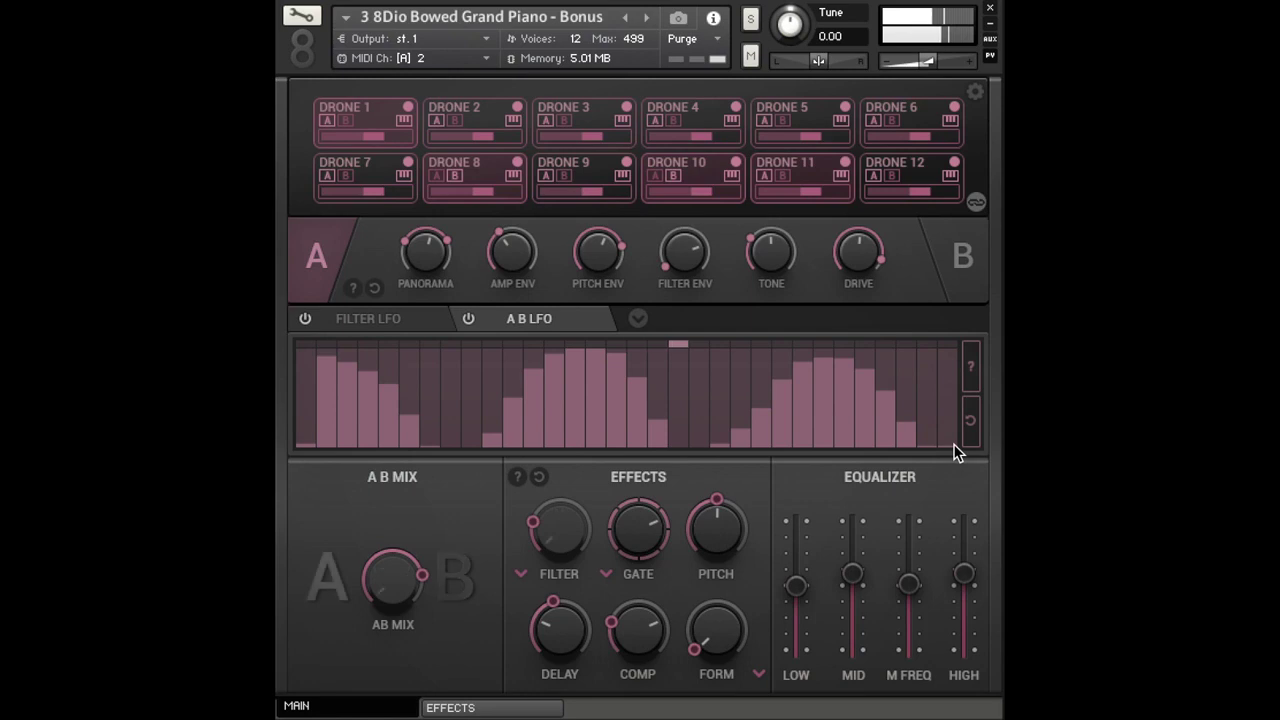
pyautogui.click(965, 379)
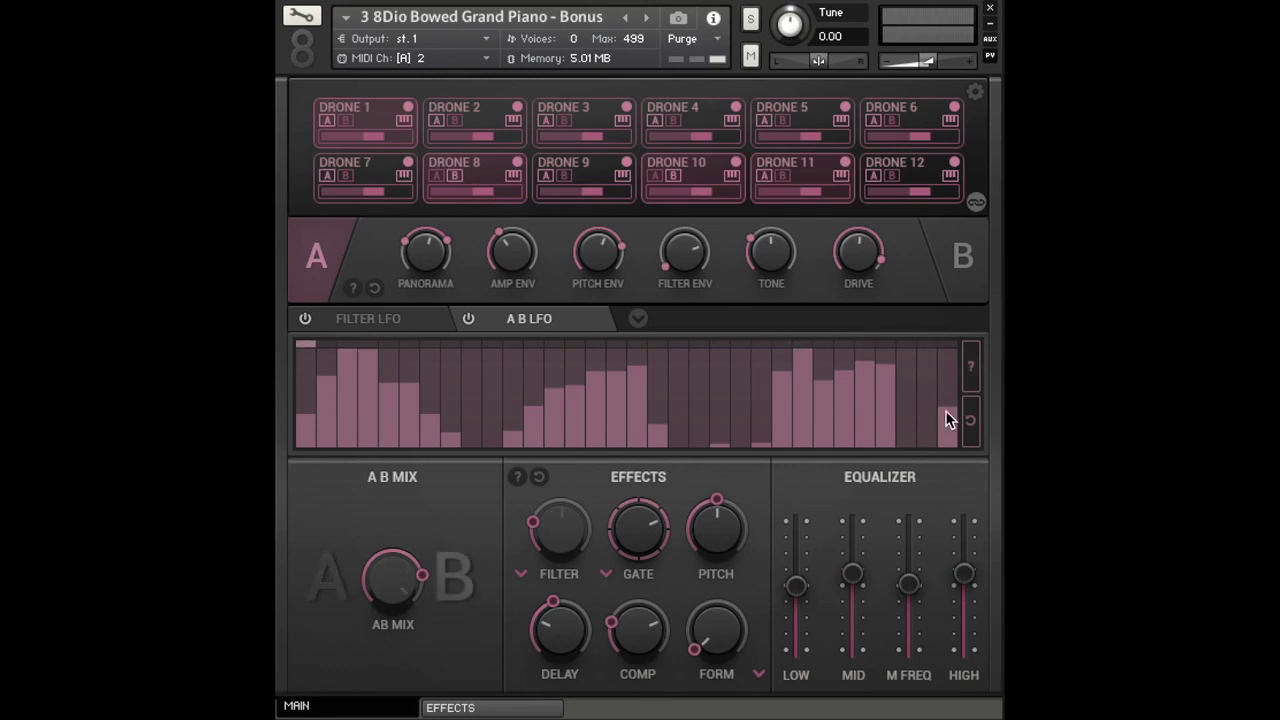
pyautogui.click(965, 416)
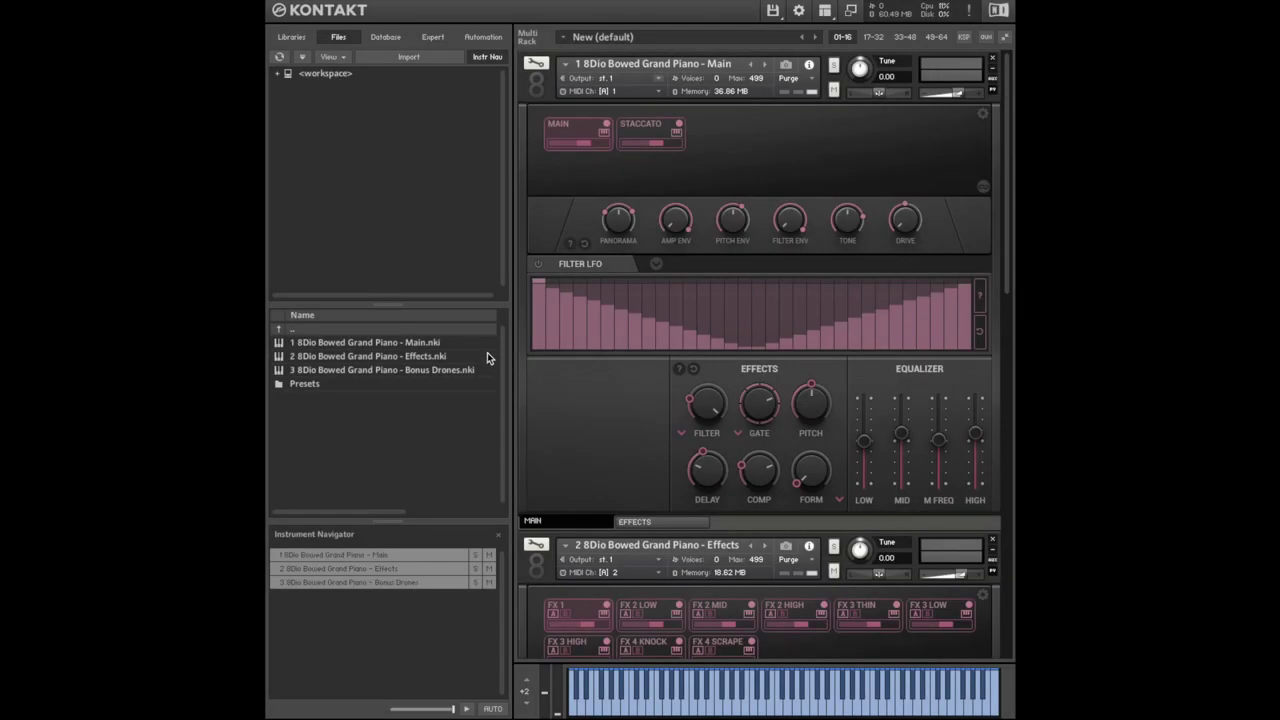
pyautogui.click(488, 341)
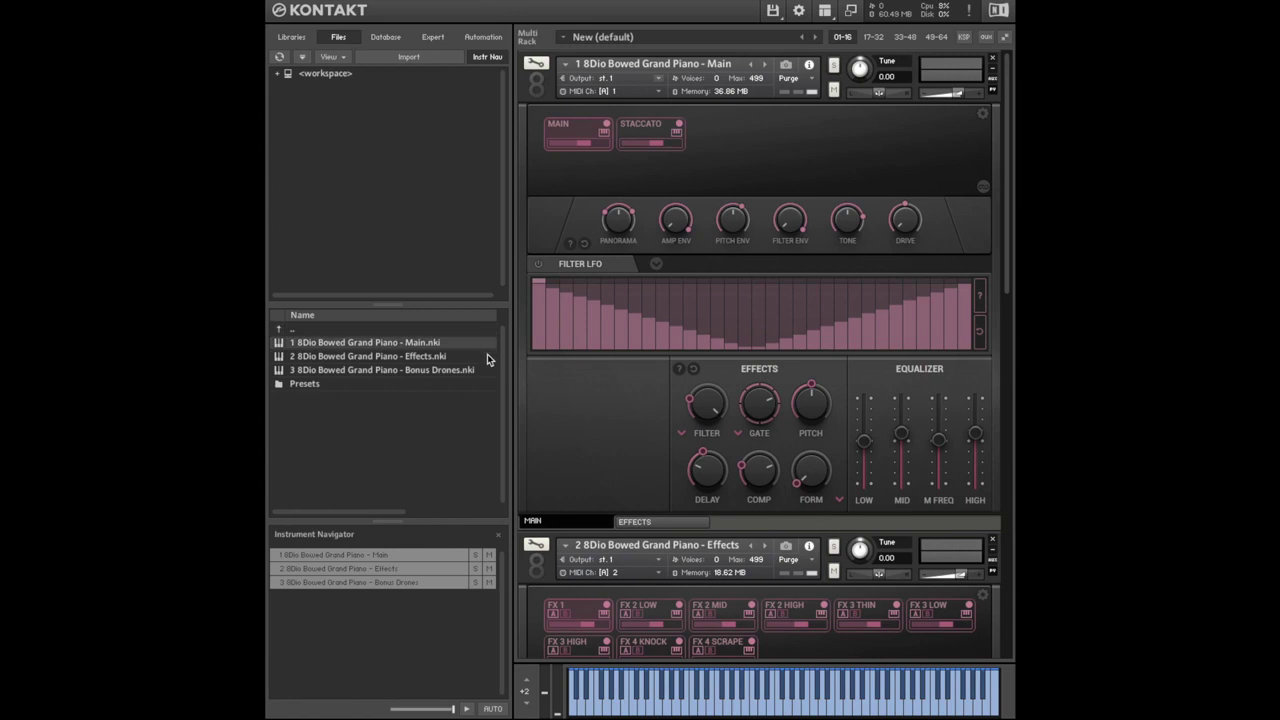
pyautogui.click(487, 357)
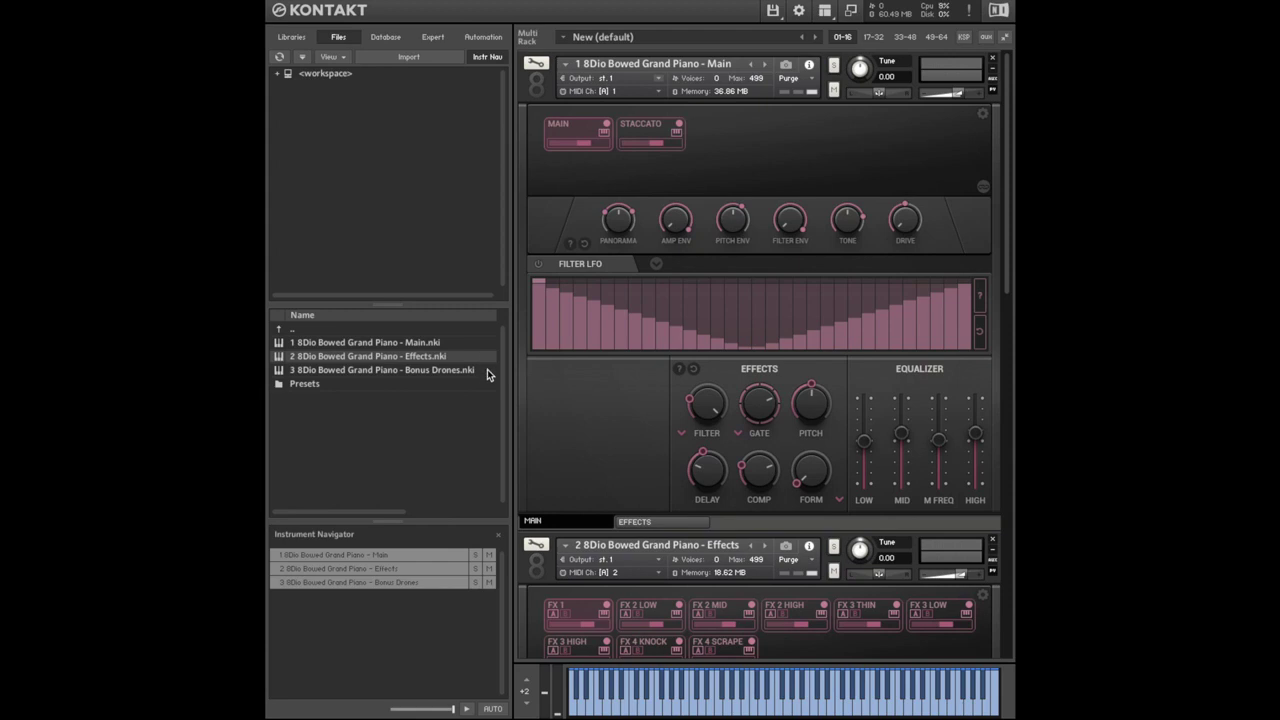
pyautogui.click(487, 369)
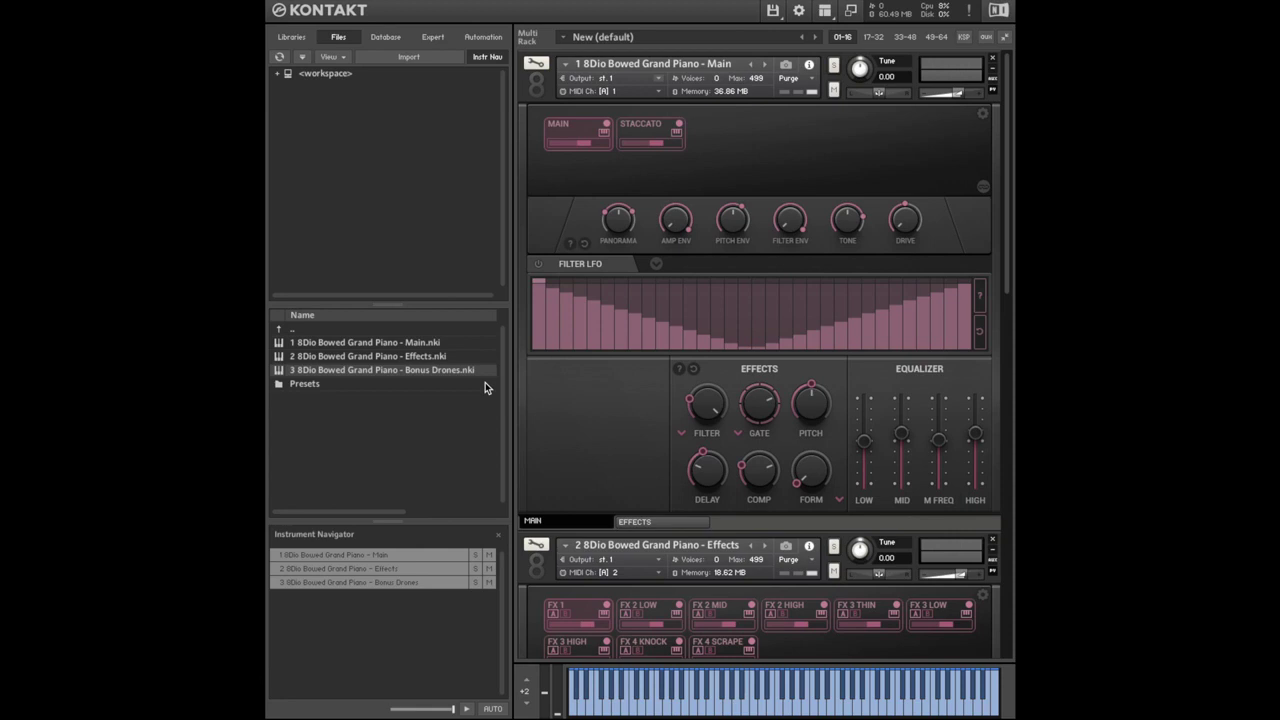
pyautogui.click(485, 382)
pyautogui.doubleClick(485, 382)
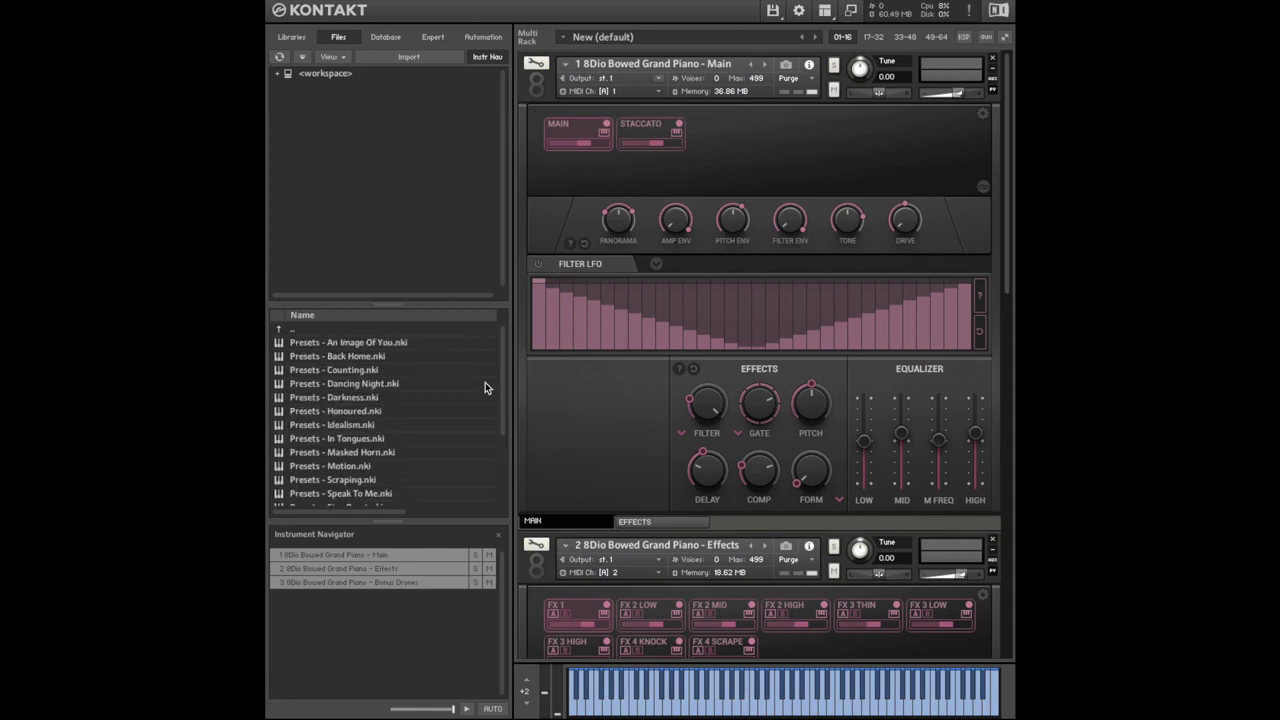
pyautogui.scroll(-3, 485, 382)
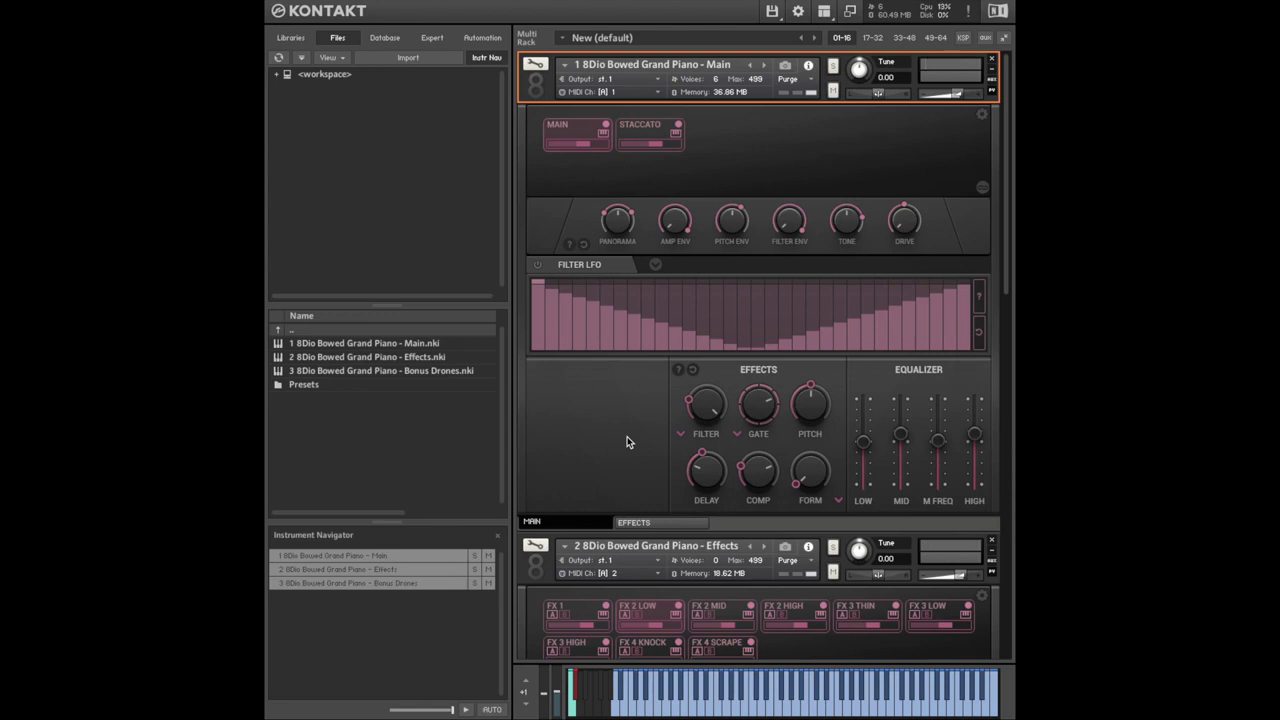
# - Randomize the Main instrument's Effects panel twice for new Filter and Comp values
pyautogui.click(679, 369)
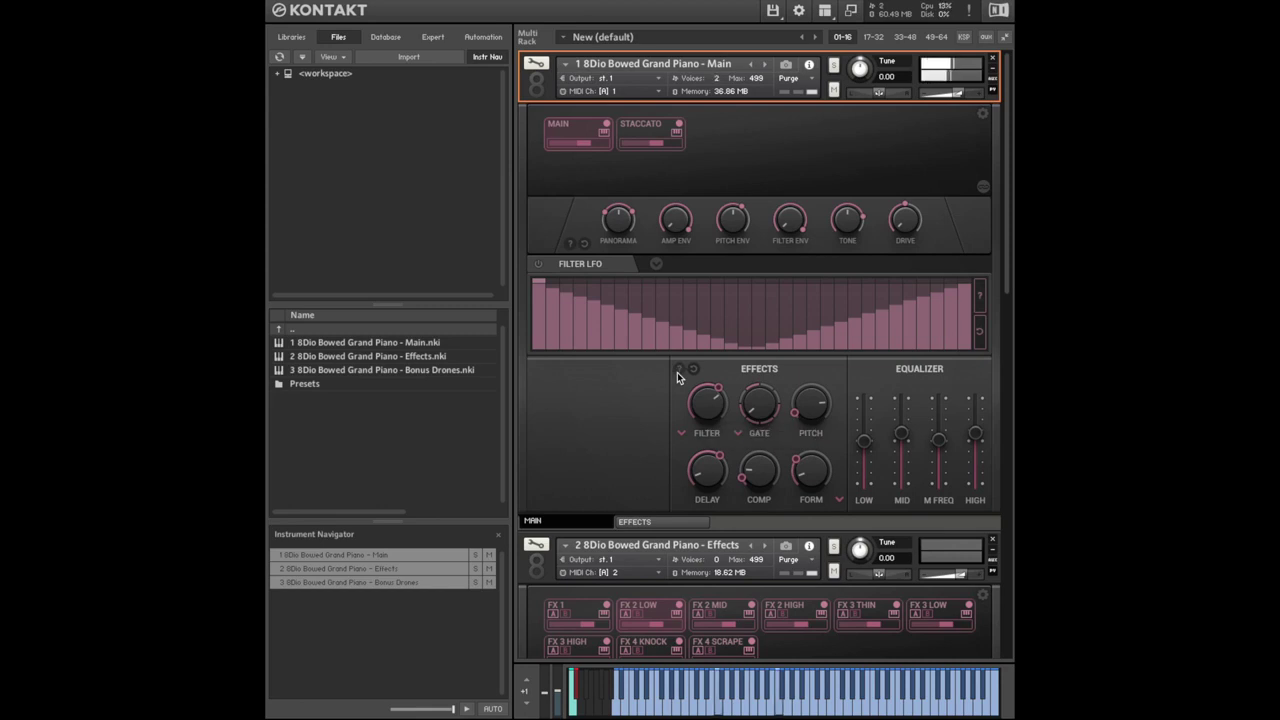
pyautogui.click(677, 372)
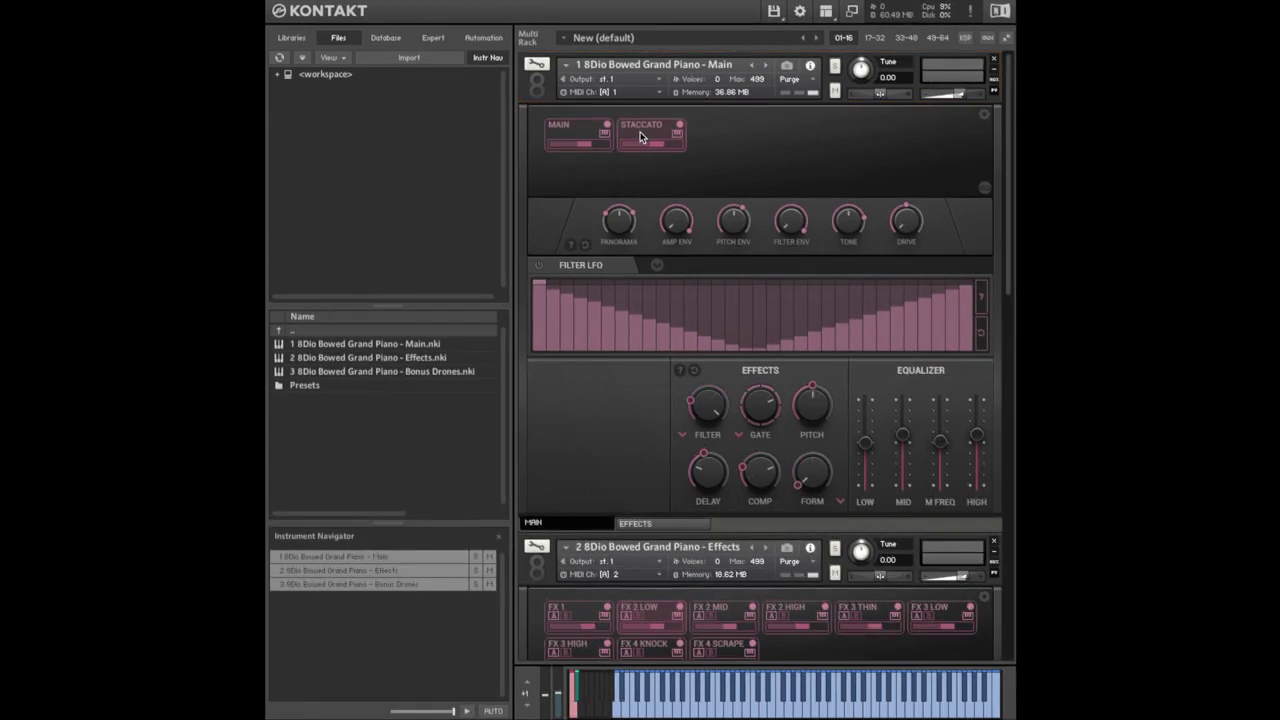
# - Roll three more random effect sets, giving new Gate, Pitch, Delay and Form values
pyautogui.click(681, 368)
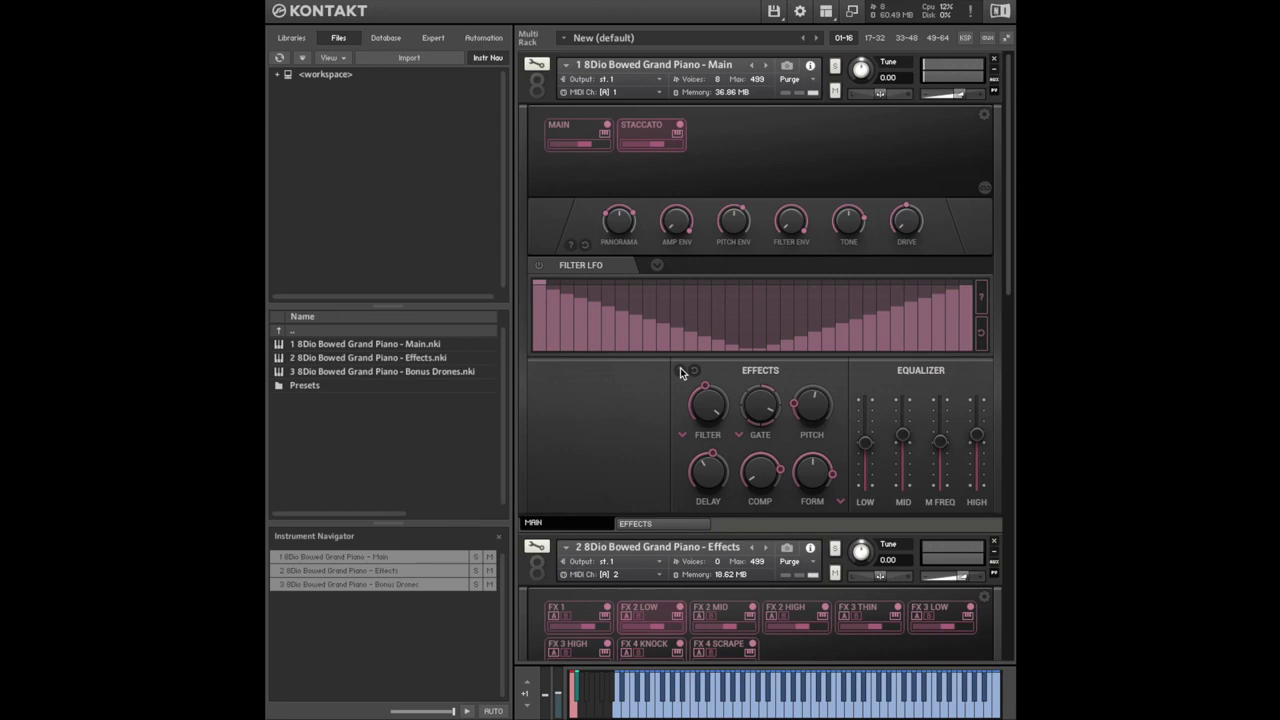
pyautogui.click(681, 370)
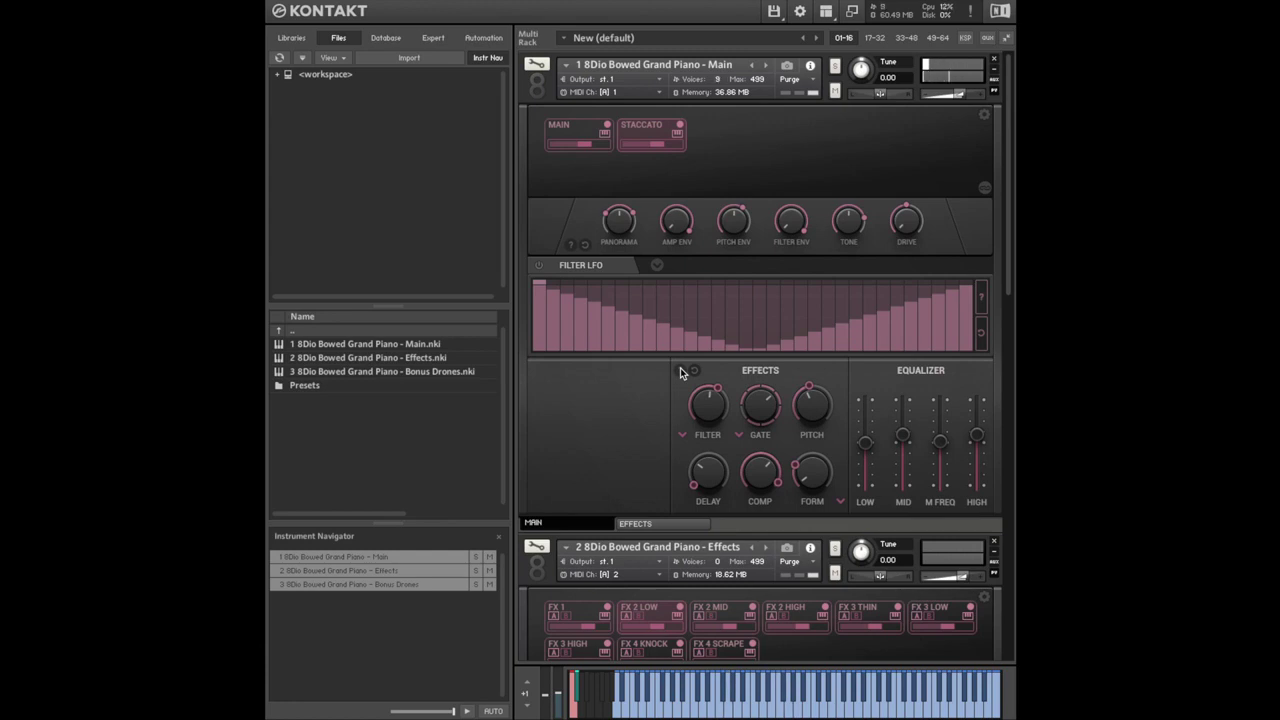
pyautogui.click(680, 370)
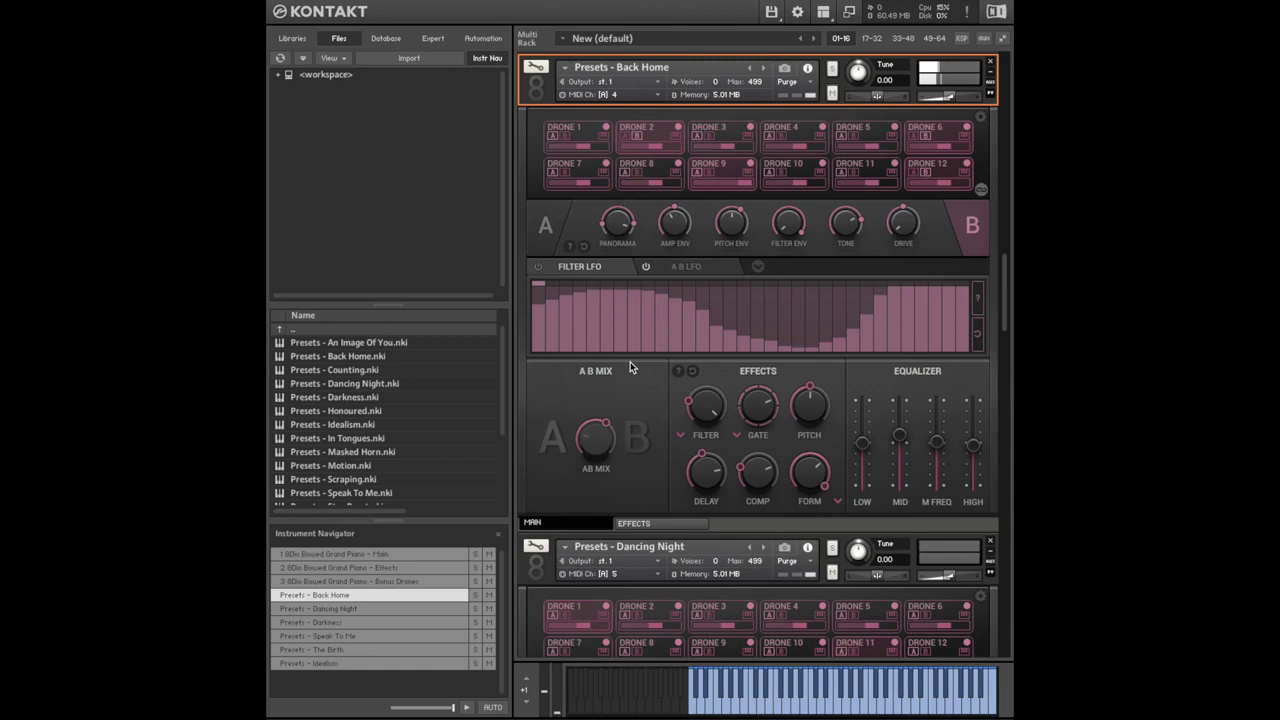
# - Scroll the rack through the preset instruments from Back Home down to Idealism
pyautogui.scroll(-3, 528, 168)
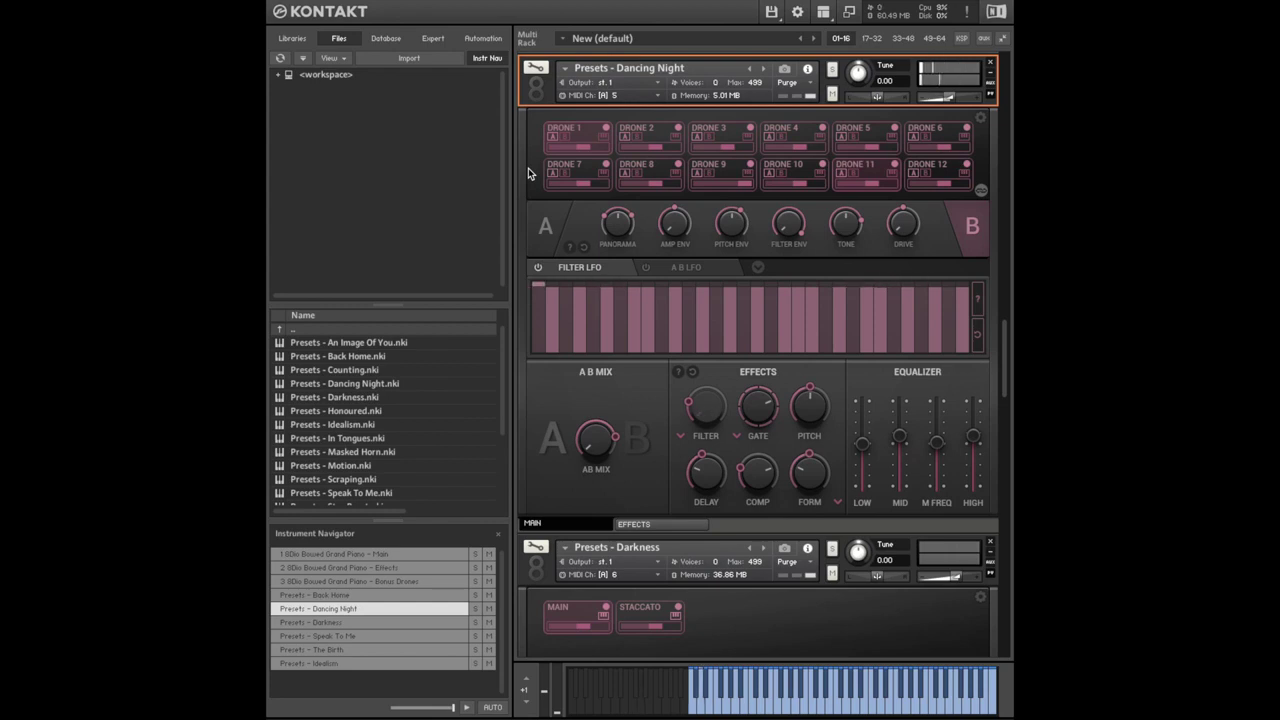
pyautogui.scroll(-5, 563, 198)
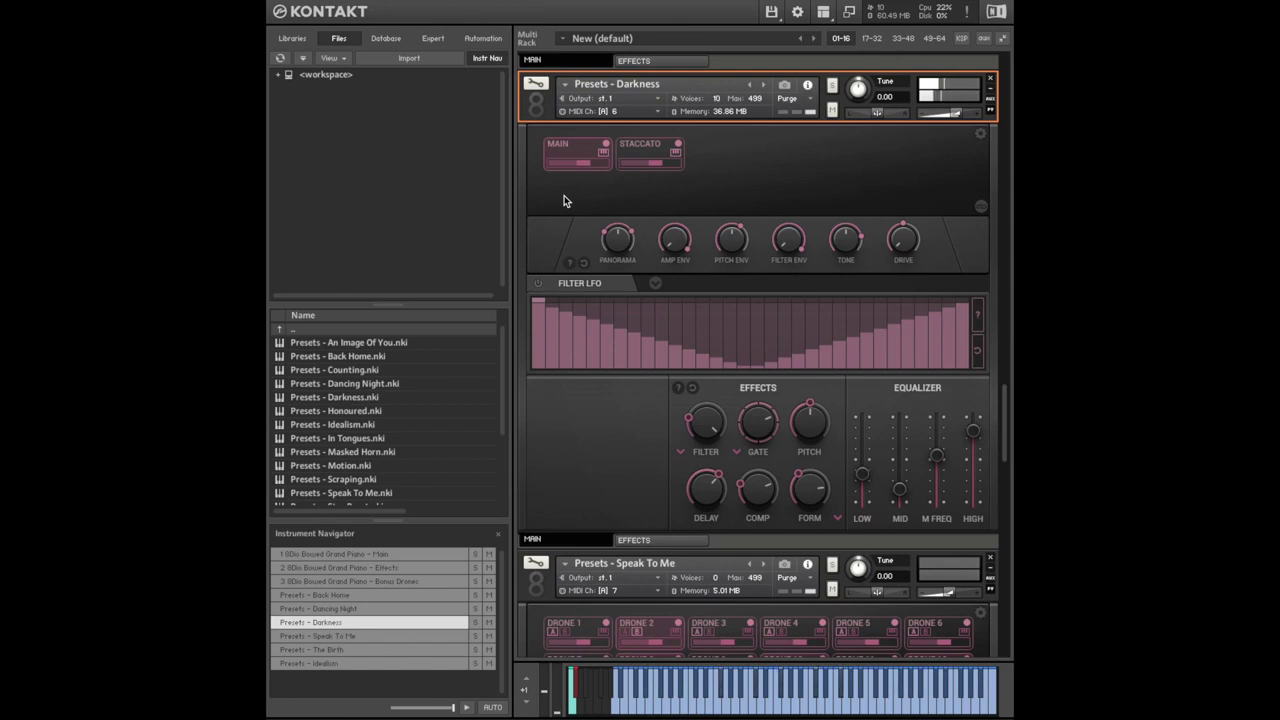
pyautogui.scroll(-5, 564, 195)
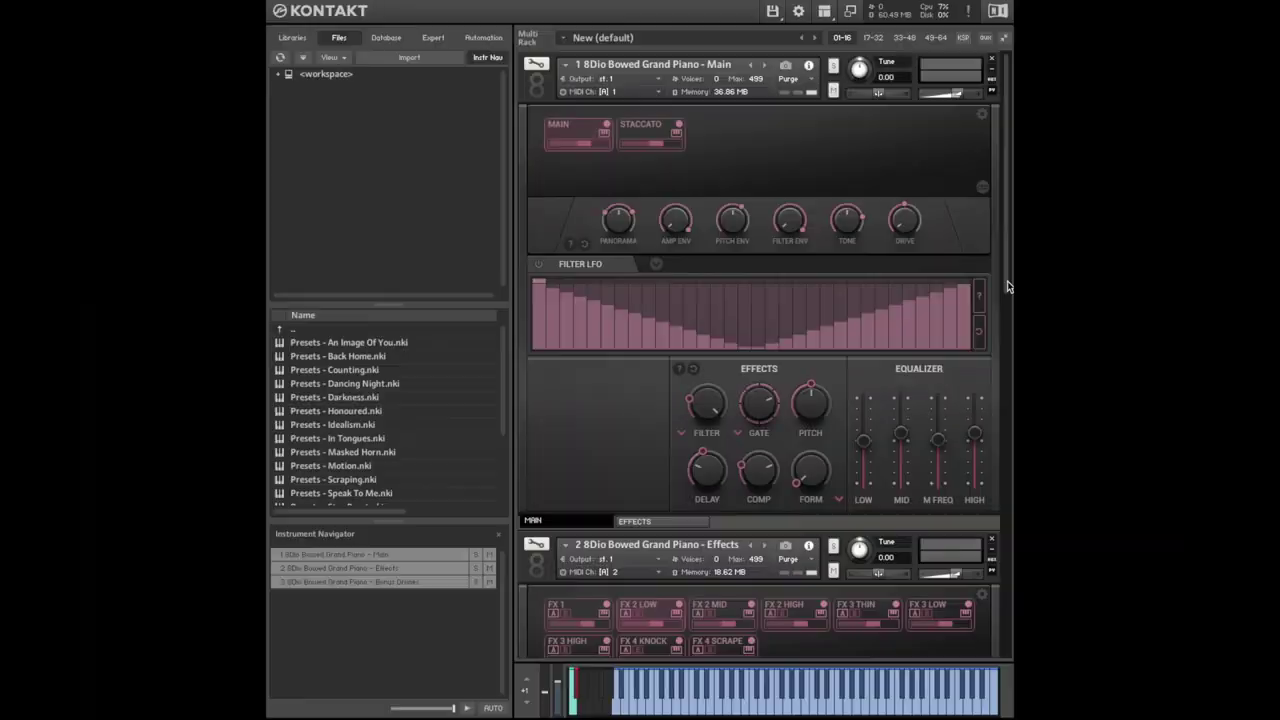
# - Scroll the rack past the Effects instrument to reveal the Bonus Drones panel
pyautogui.scroll(-2, 1008, 298)
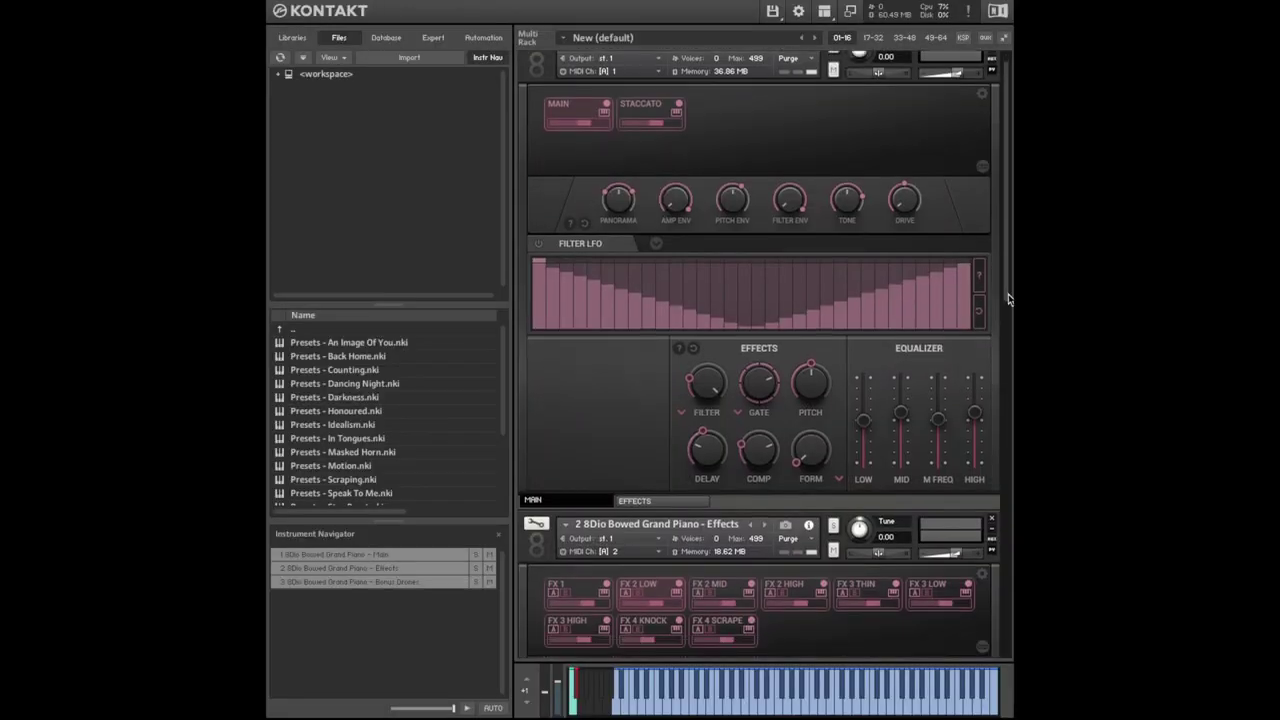
pyautogui.moveTo(1008, 298); pyautogui.dragTo(1003, 640)
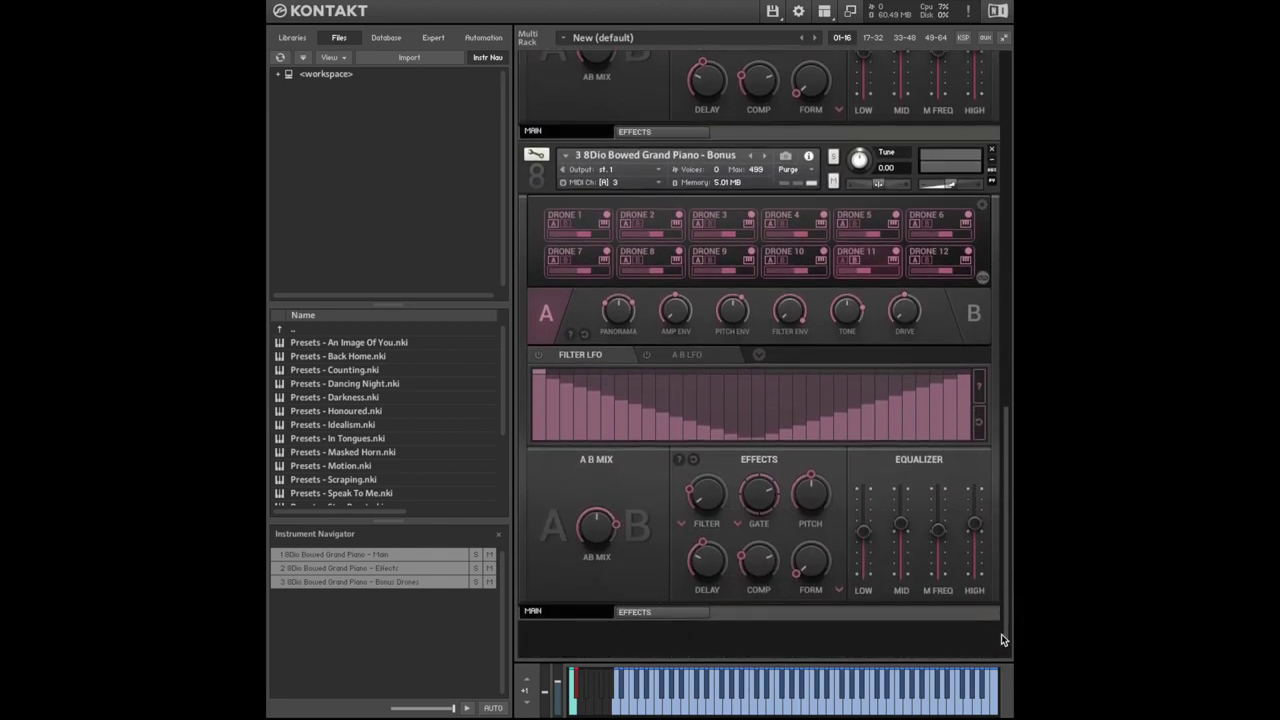